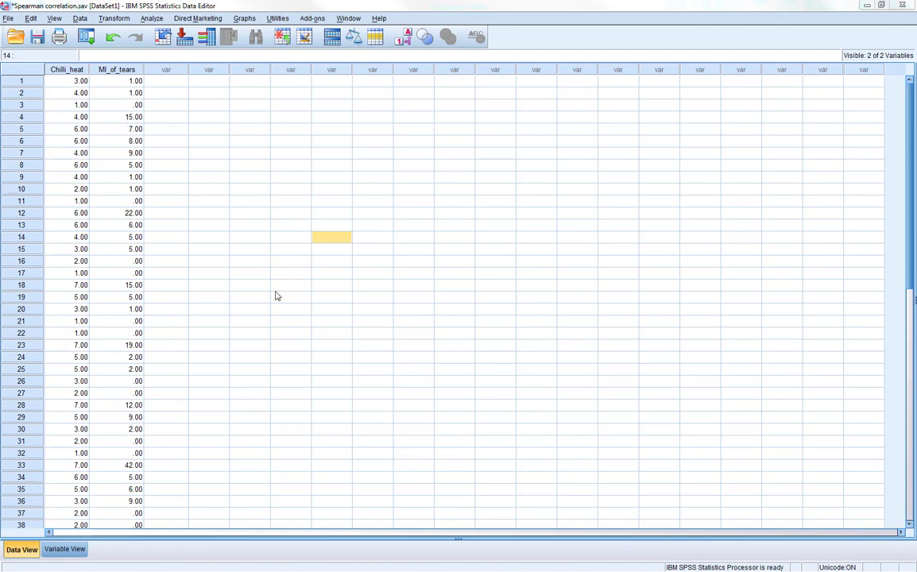
# Step: Examine the value labels defined for the Chilli_heat variable, enlarging the dialog to show the full list, and close it
pyautogui.click(65, 549)
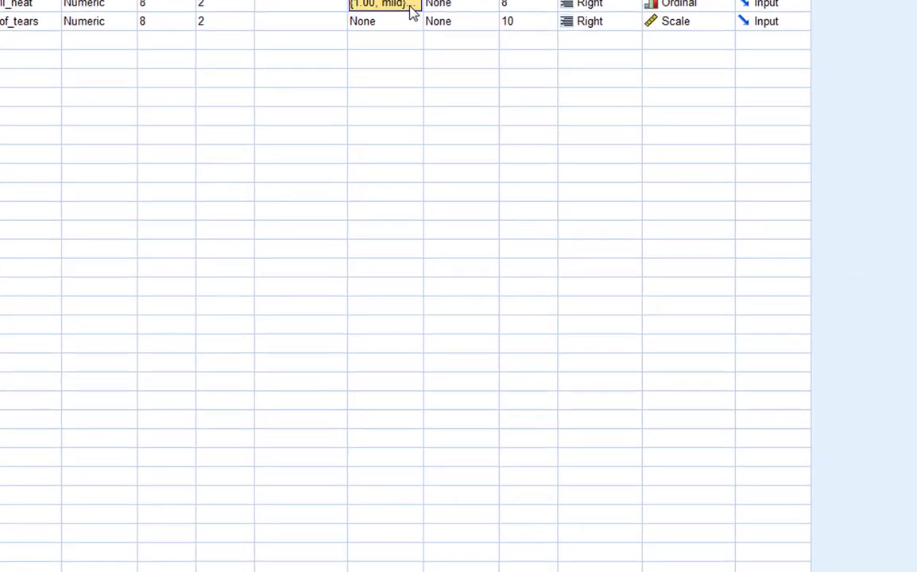
pyautogui.click(503, 106)
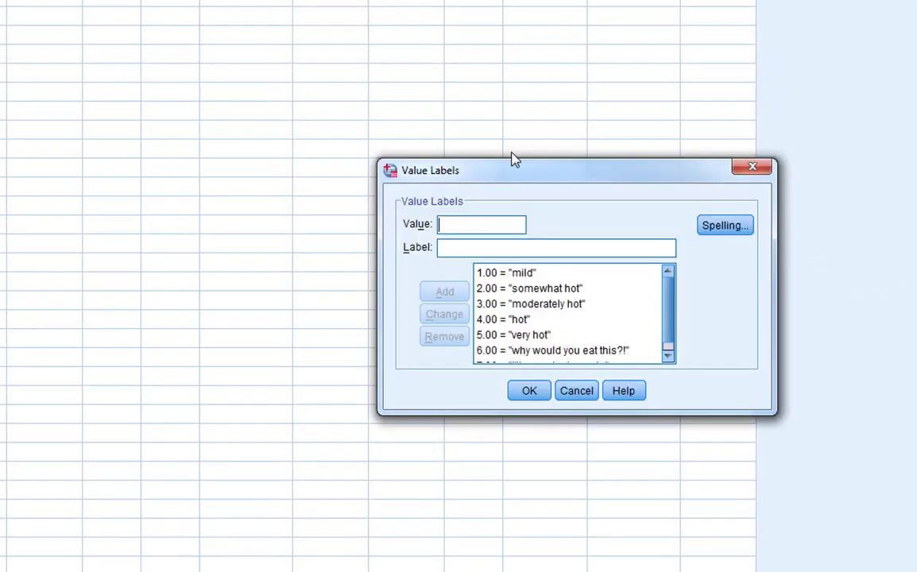
pyautogui.moveTo(552, 415); pyautogui.dragTo(540, 475)
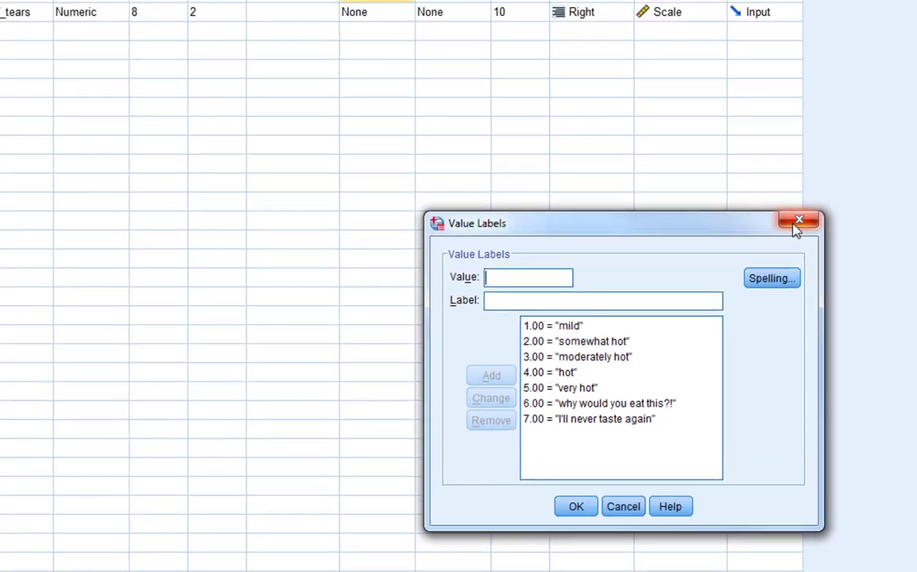
pyautogui.click(752, 166)
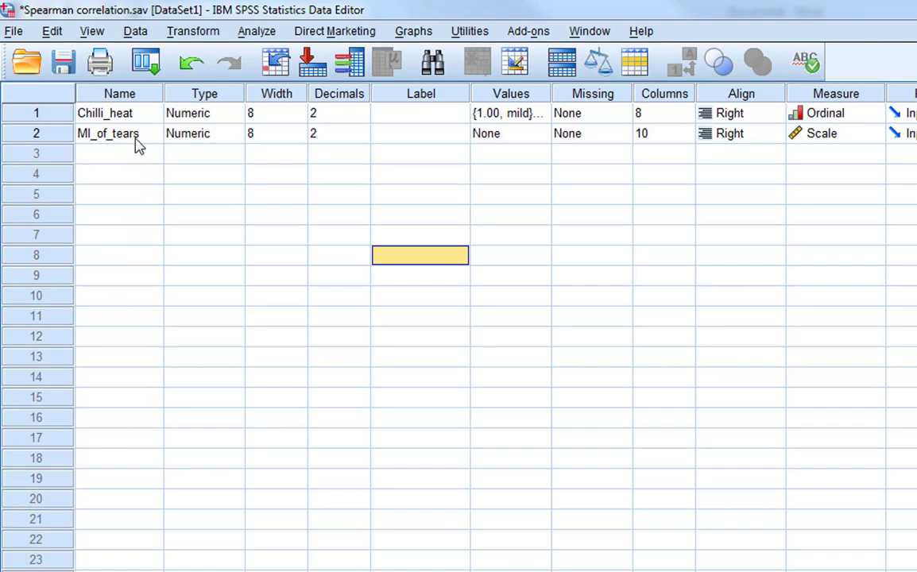
# Step: Return to the data and set up a bivariate correlation with Chilli_heat and Ml_of_tears as the variables
pyautogui.click(121, 113)
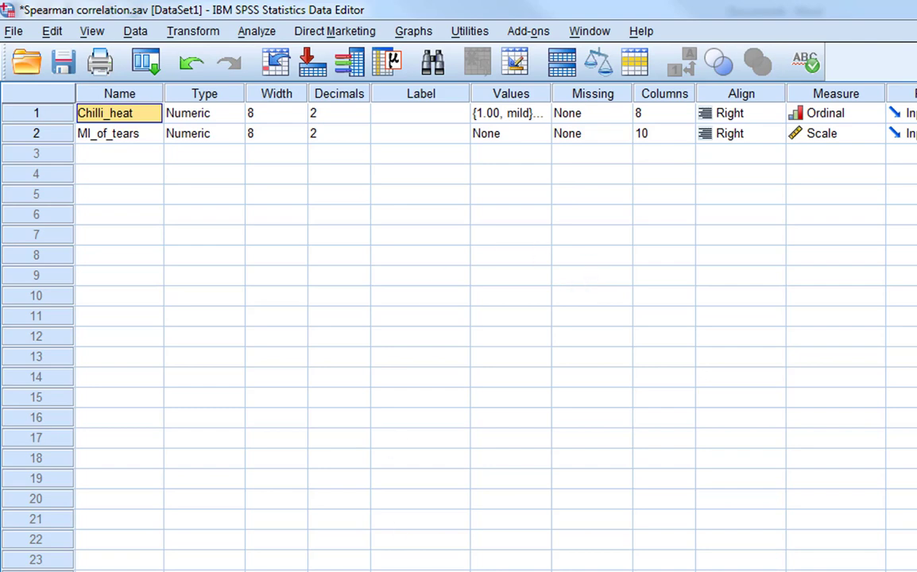
pyautogui.hotkey('ctrl', 't')
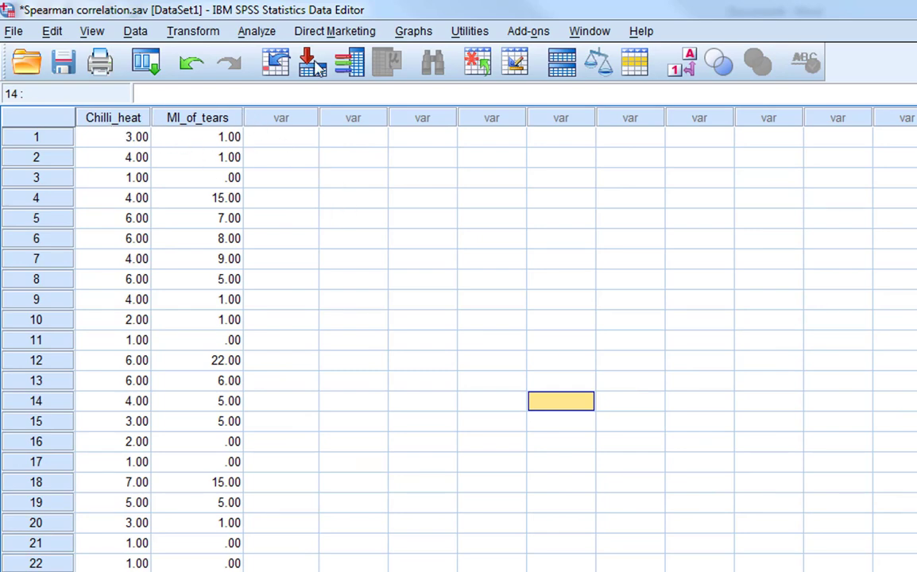
pyautogui.click(263, 32)
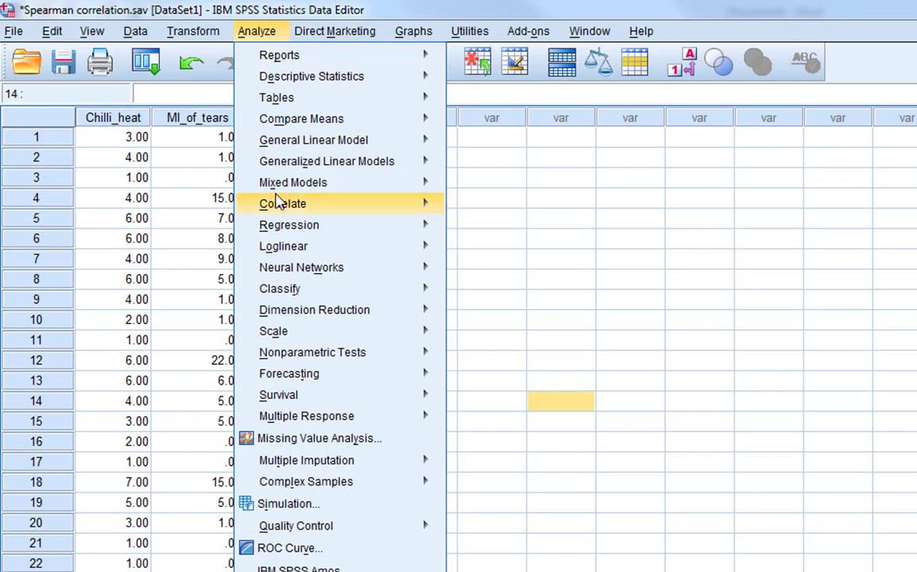
pyautogui.moveTo(280, 209)
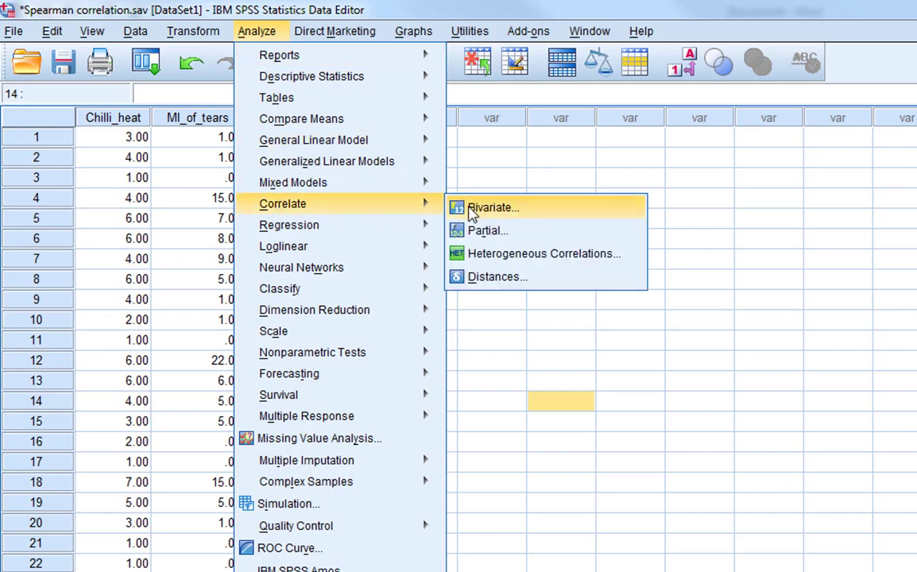
pyautogui.click(511, 216)
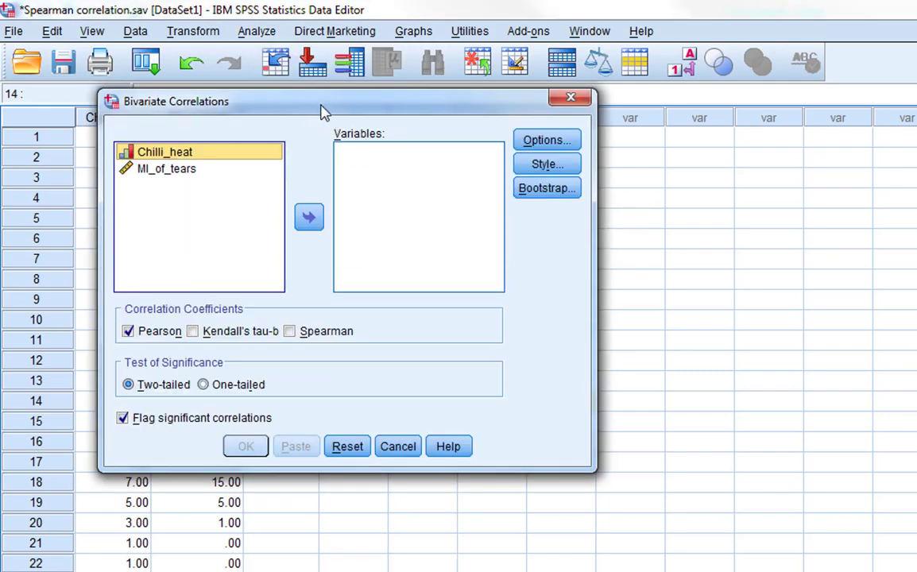
pyautogui.moveTo(289, 94); pyautogui.dragTo(438, 88)
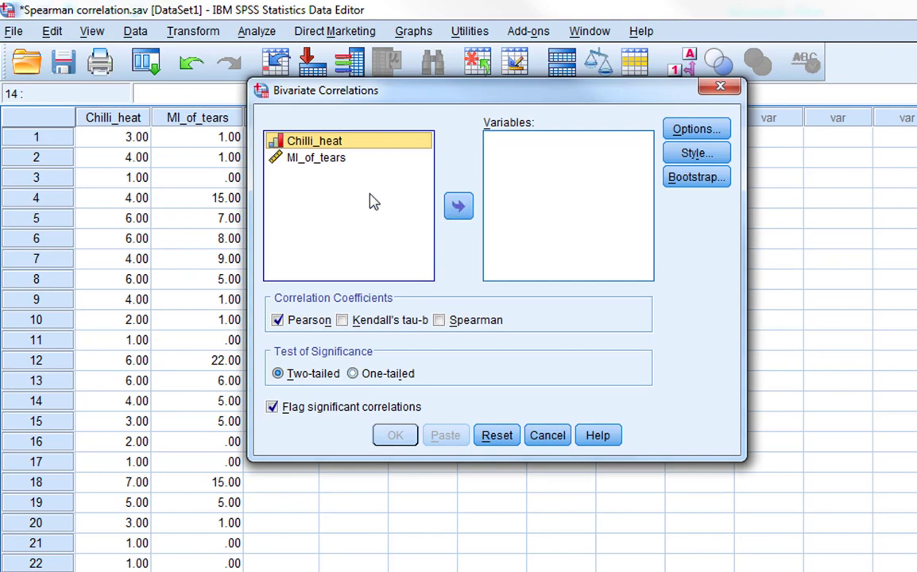
pyautogui.click(328, 163)
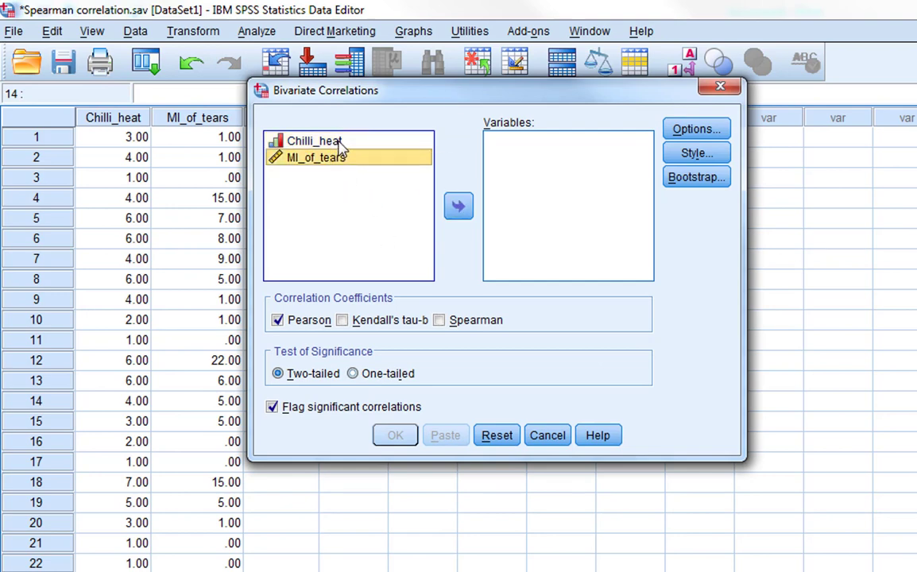
pyautogui.click(307, 139)
pyautogui.keyDown('shift'); pyautogui.click(332, 163); pyautogui.keyUp('shift')
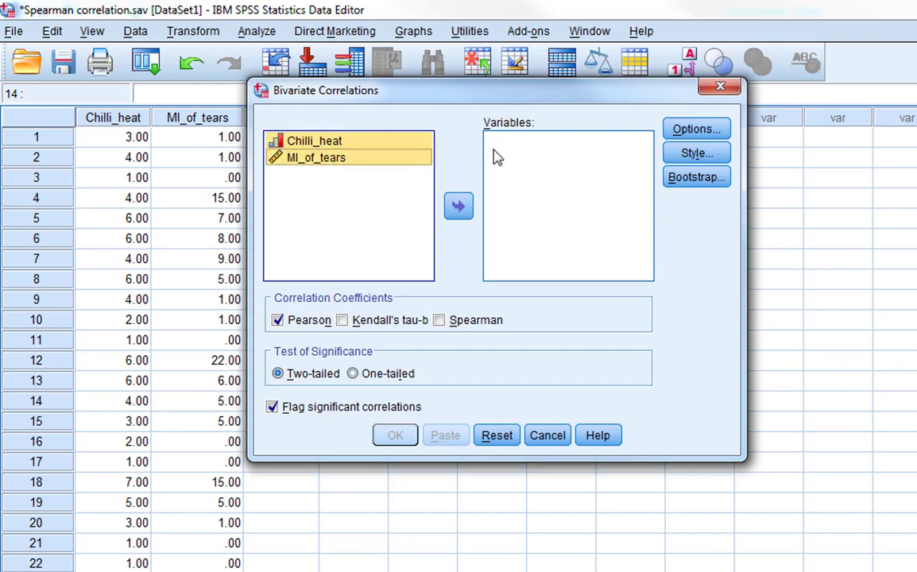
pyautogui.click(458, 206)
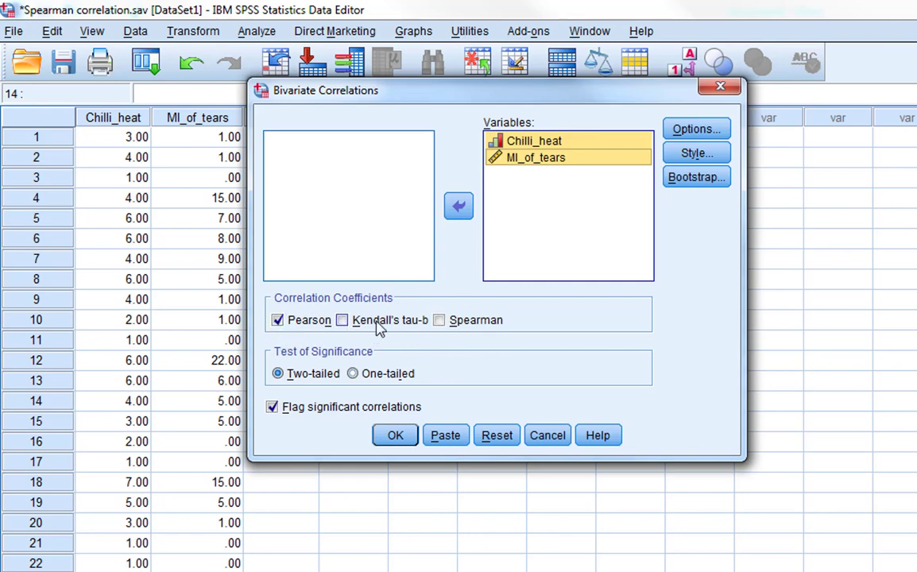
# Step: Exclude the Pearson coefficient and include Spearman for the bivariate correlation
pyautogui.click(277, 321)
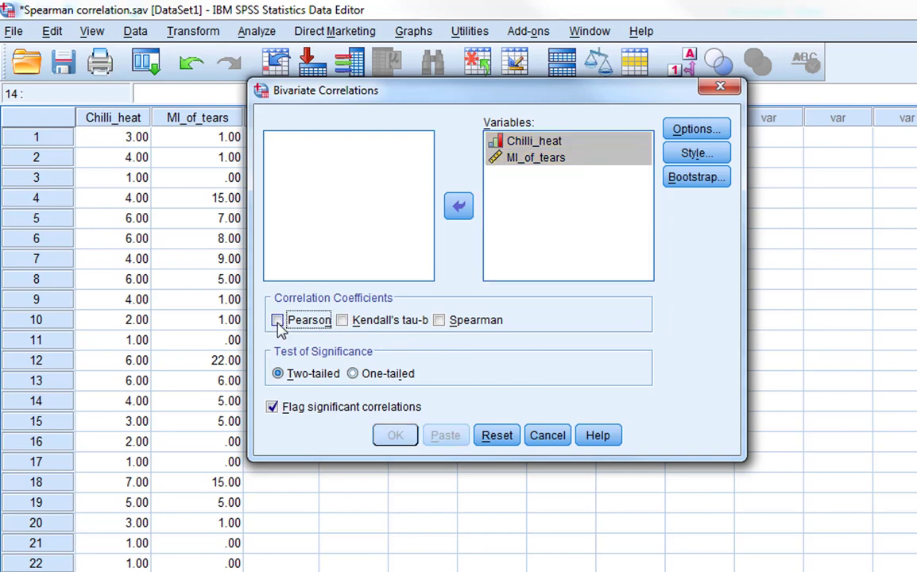
pyautogui.click(439, 321)
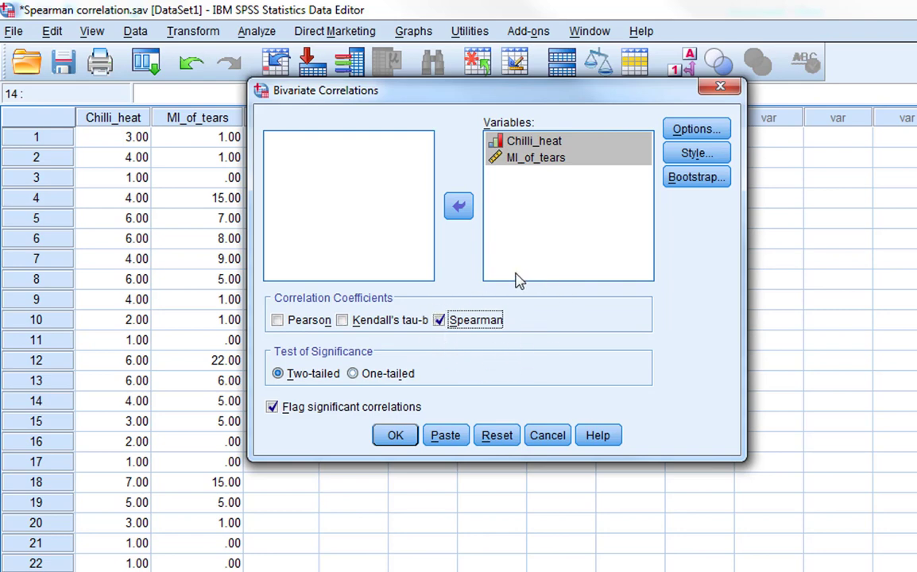
pyautogui.click(357, 324)
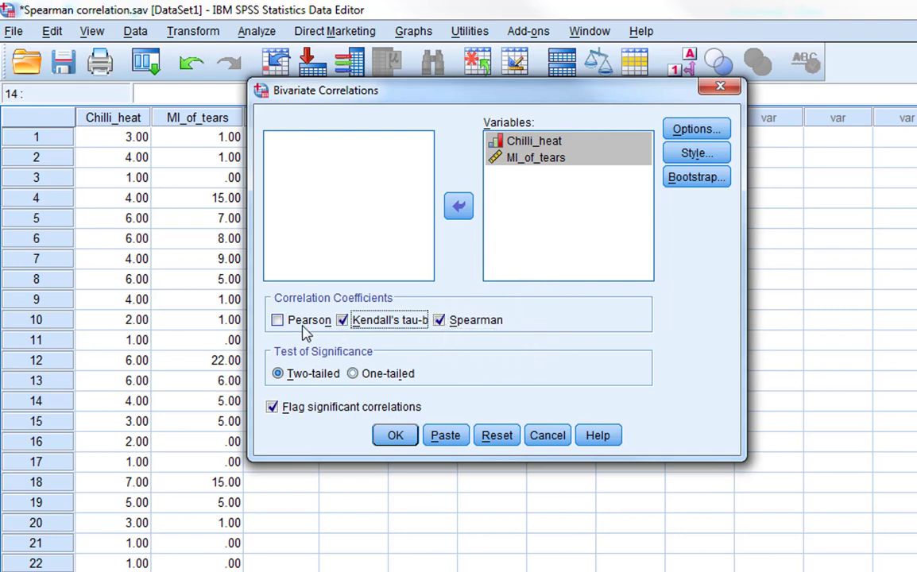
pyautogui.click(304, 324)
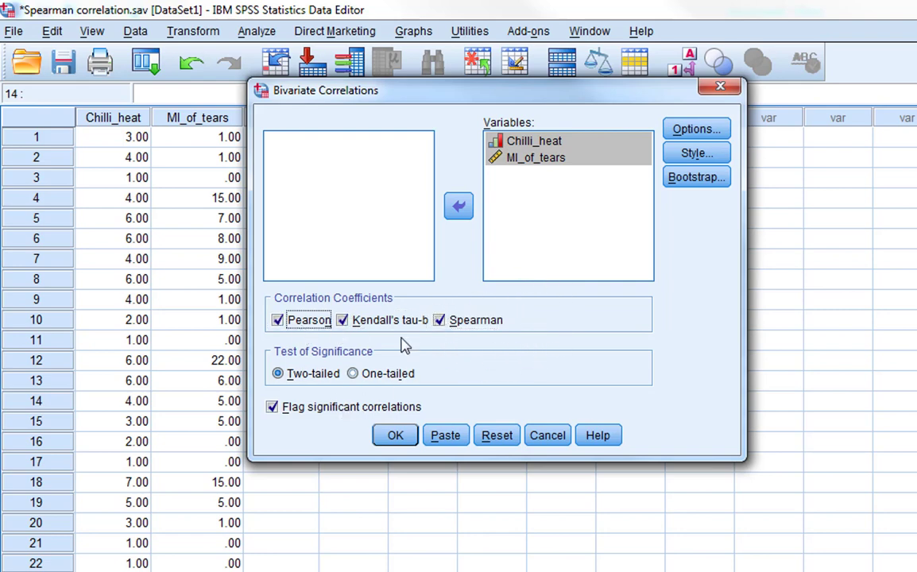
pyautogui.click(277, 320)
pyautogui.click(344, 322)
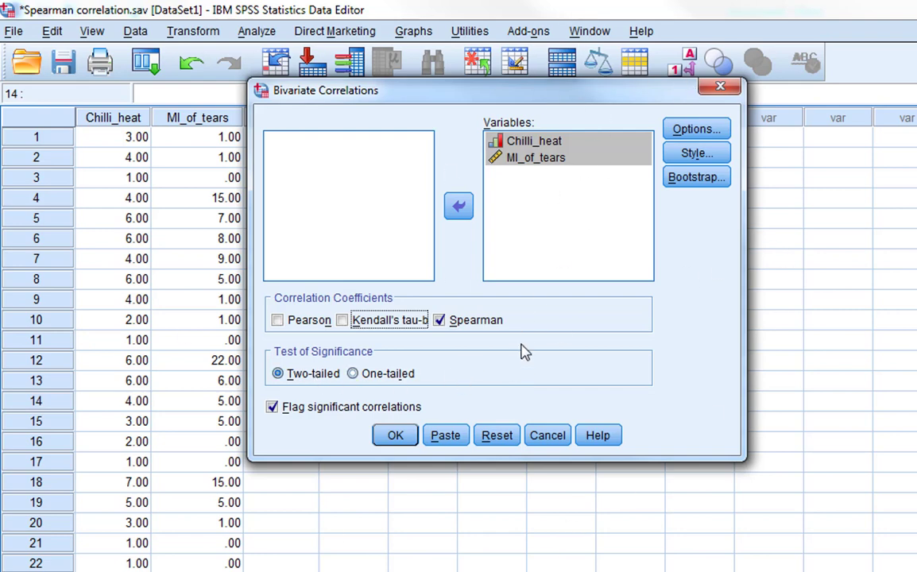
# Step: Run the two-tailed Spearman correlation for Chilli_heat and Ml_of_tears
pyautogui.click(395, 435)
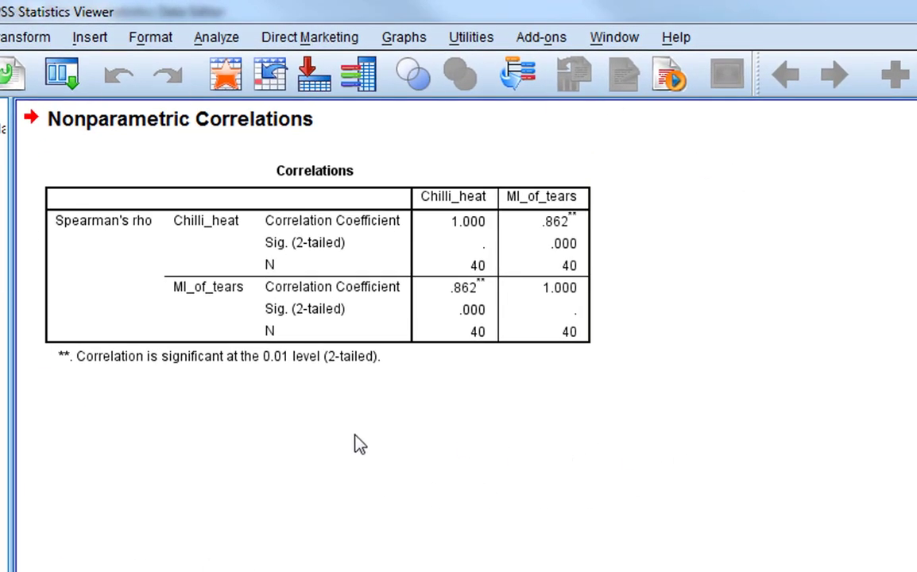
# Step: Examine the Spearman's rho table for the correlation coefficient, significance and N between Chilli_heat and Ml_of_tears
pyautogui.click(70, 227)
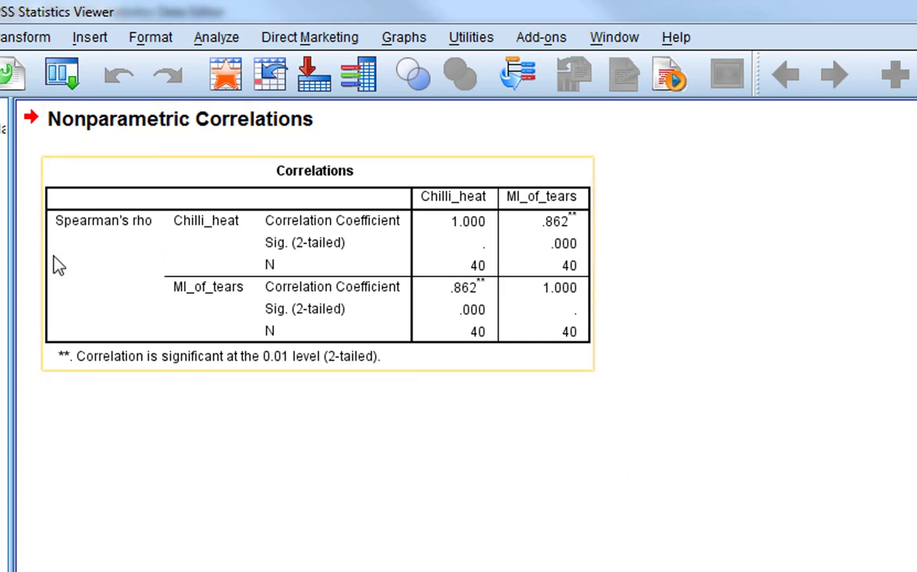
pyautogui.click(248, 464)
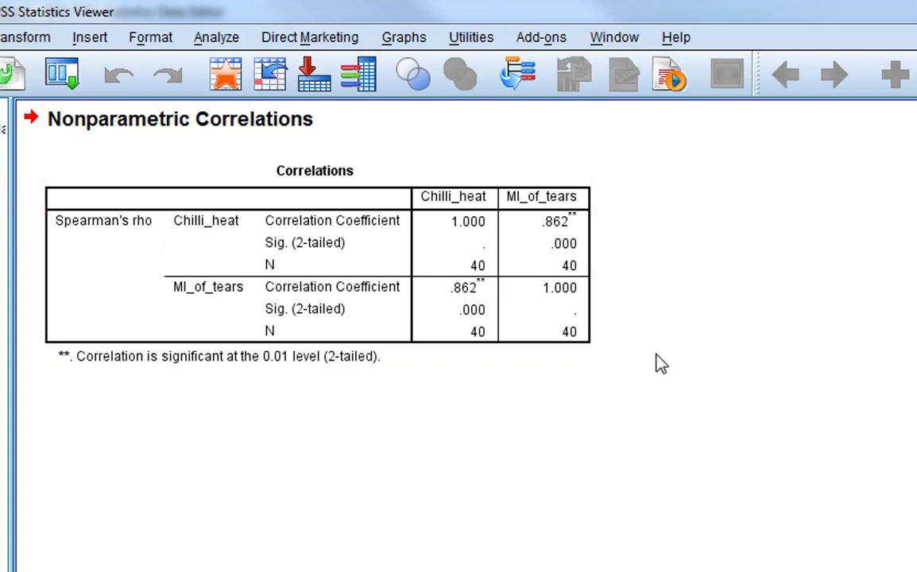
pyautogui.click(296, 238)
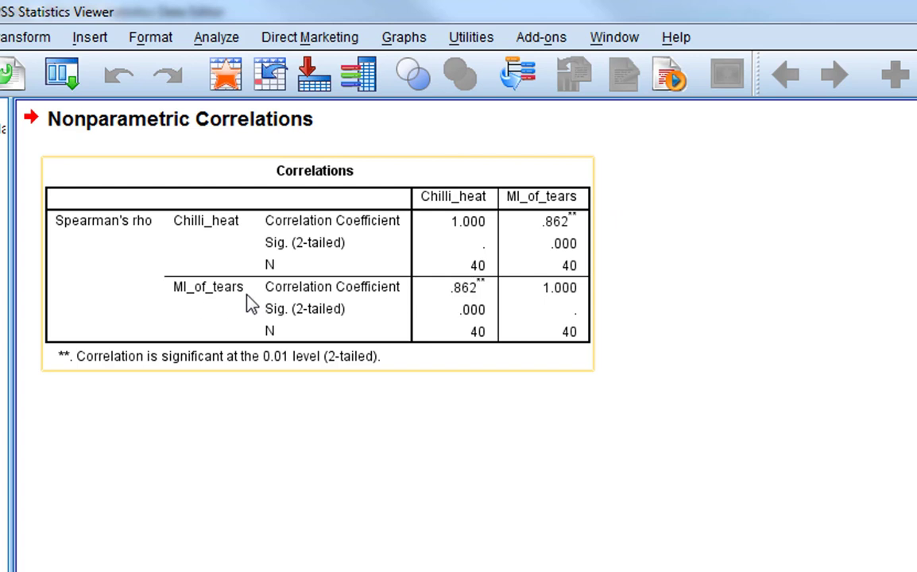
pyautogui.click(559, 382)
pyautogui.click(450, 206)
pyautogui.click(613, 245)
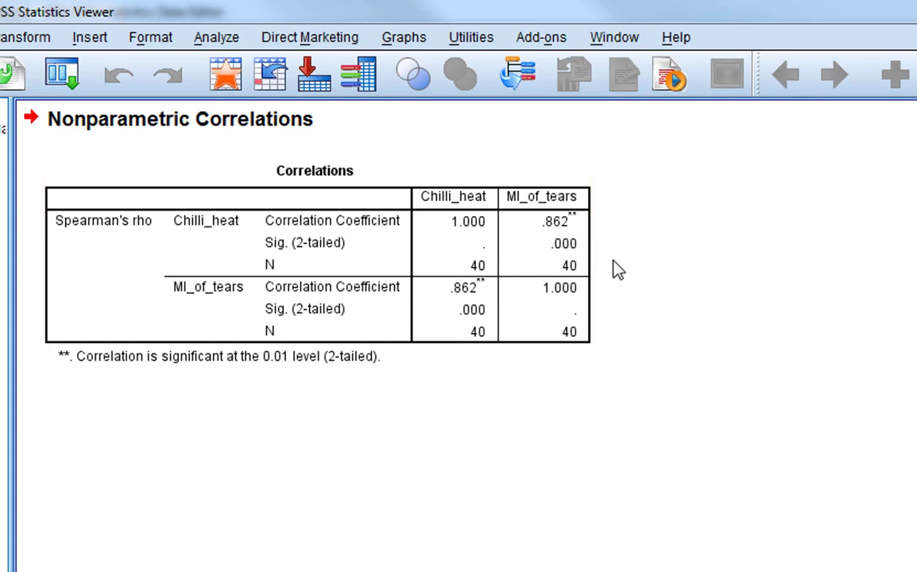
pyautogui.click(373, 256)
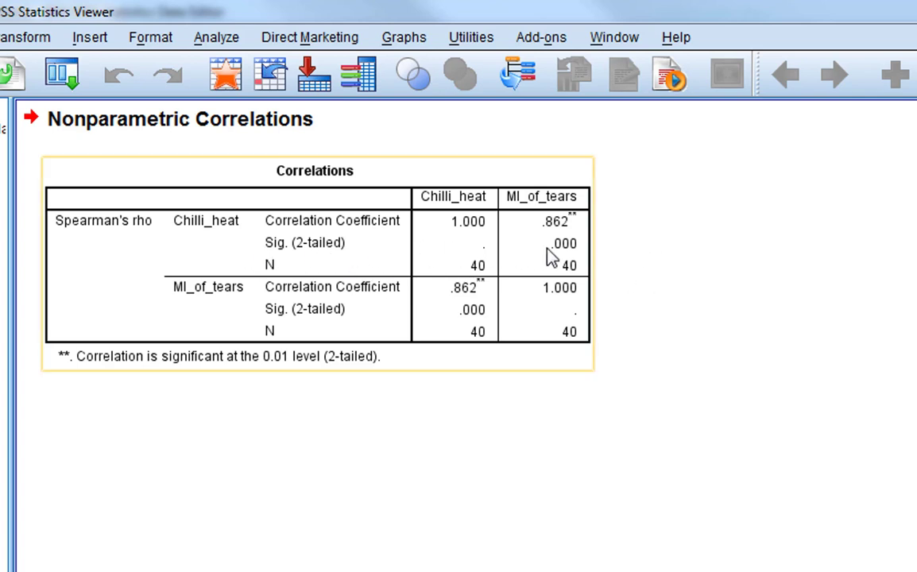
pyautogui.click(606, 256)
pyautogui.click(359, 246)
pyautogui.click(815, 343)
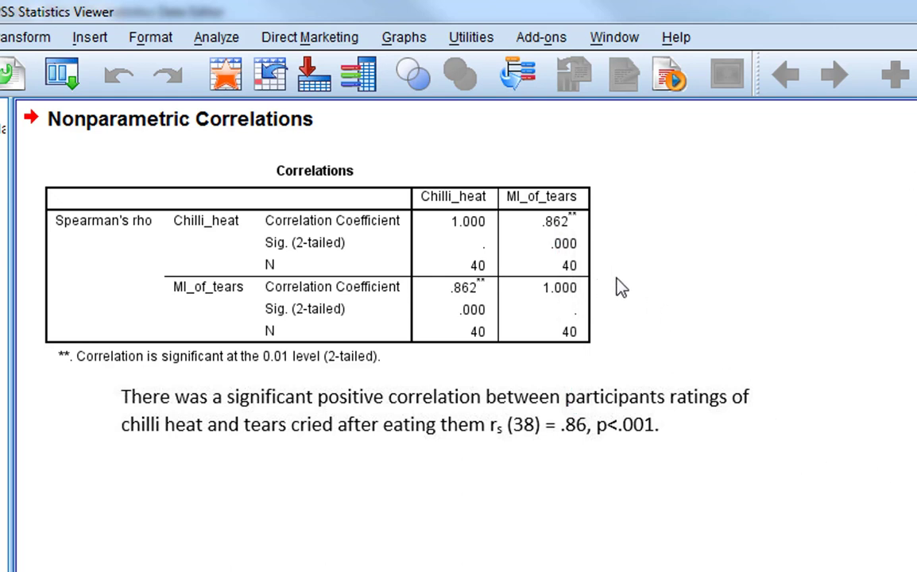
pyautogui.click(553, 262)
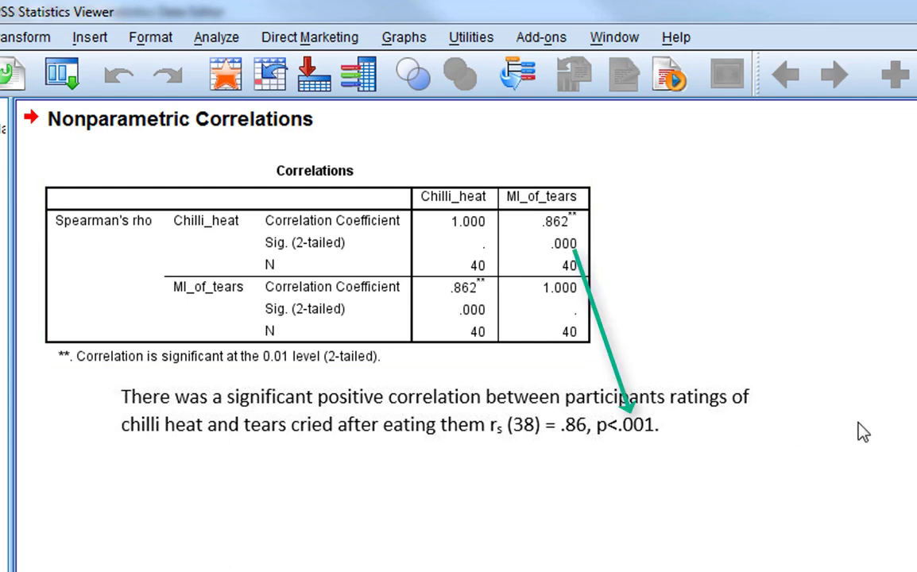
pyautogui.click(553, 265)
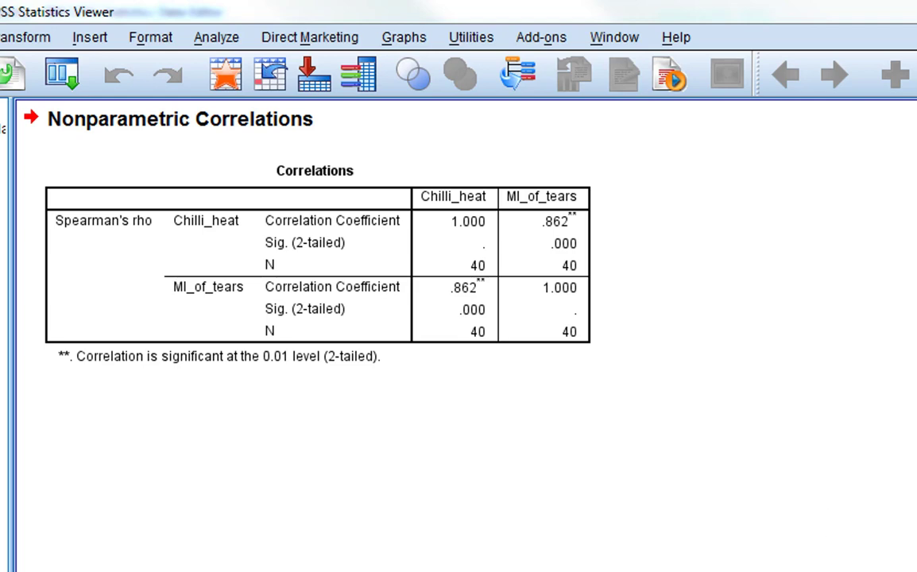
# Step: Switch to the Spearman correlation 2.sav dataset and set up a bivariate correlation of Chilli_heat, Ml_of_tears and Chillis_on_pizza
pyautogui.hotkey('alt', 'Tab')
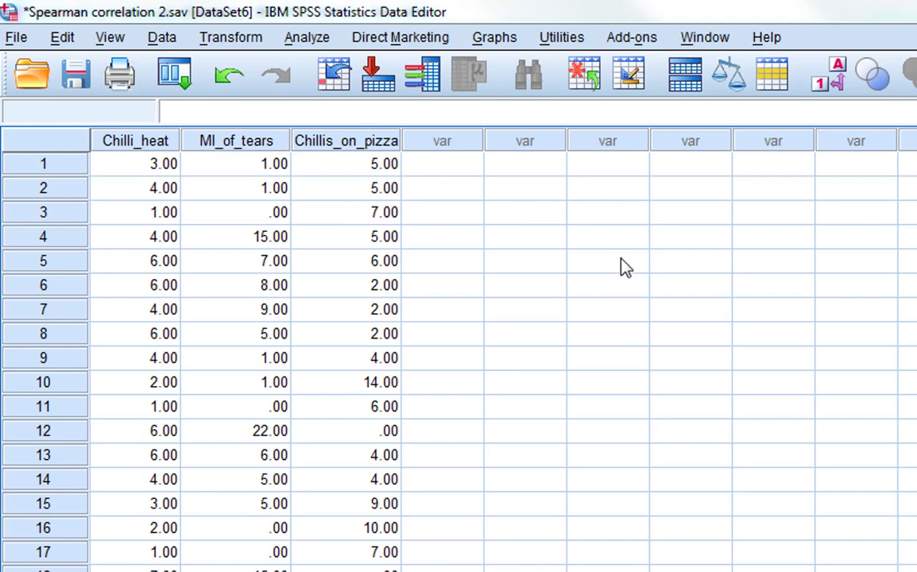
pyautogui.click(306, 37)
pyautogui.moveTo(344, 246)
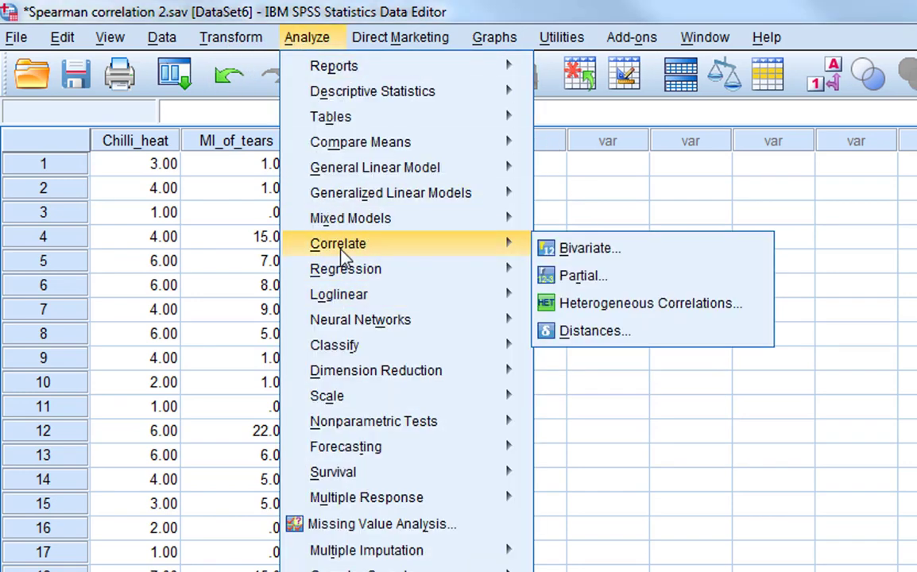
pyautogui.click(592, 250)
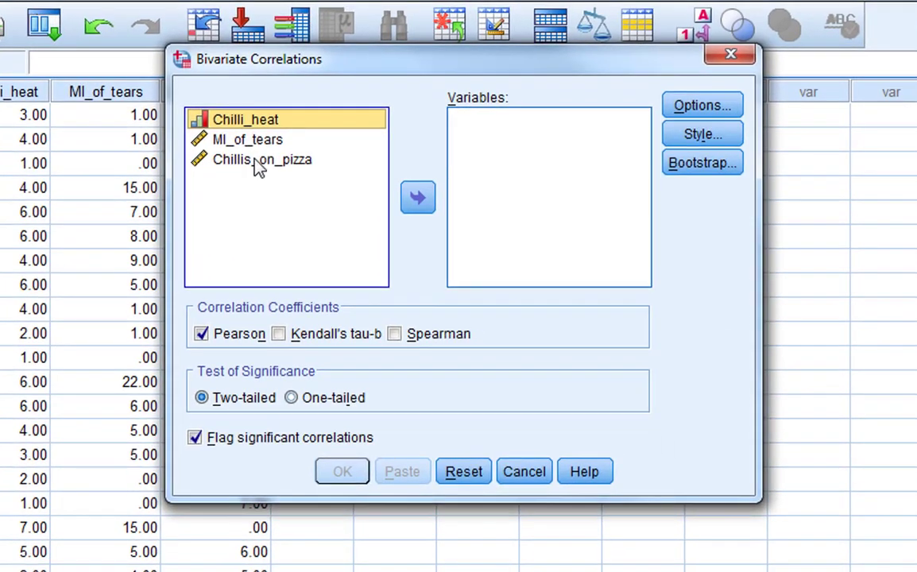
pyautogui.keyDown('shift'); pyautogui.click(257, 162); pyautogui.keyUp('shift')
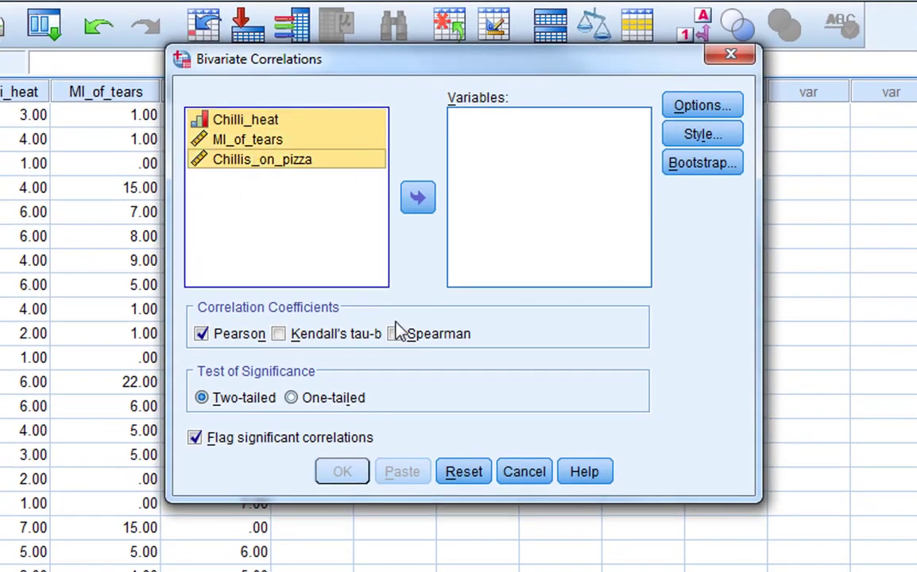
pyautogui.click(418, 198)
# Step: Use Spearman instead of Pearson as the coefficient and run the three-variable correlation
pyautogui.click(395, 334)
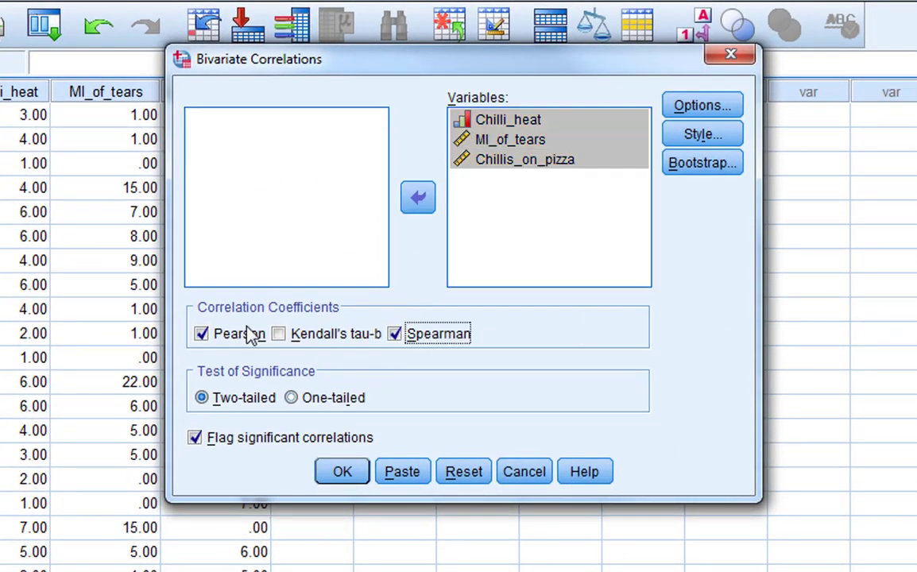
pyautogui.click(205, 336)
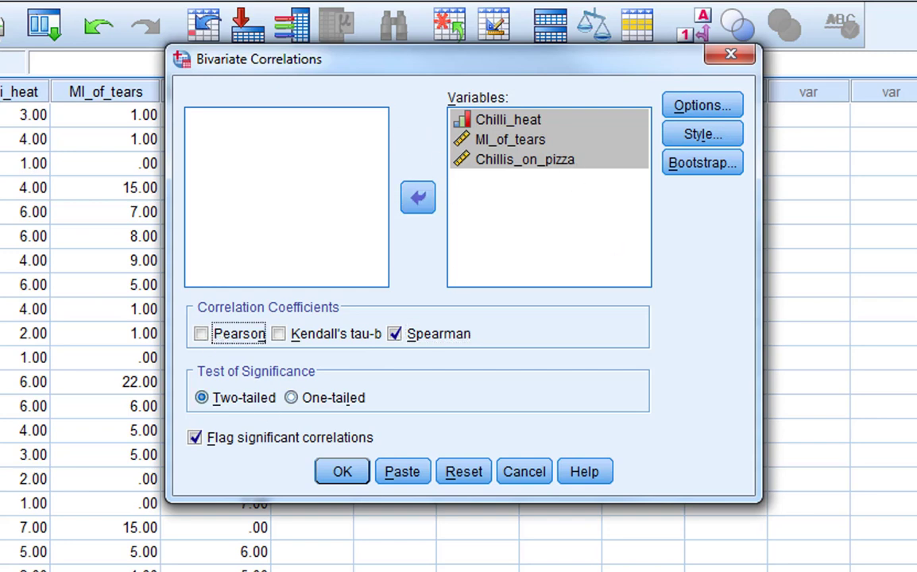
pyautogui.click(344, 473)
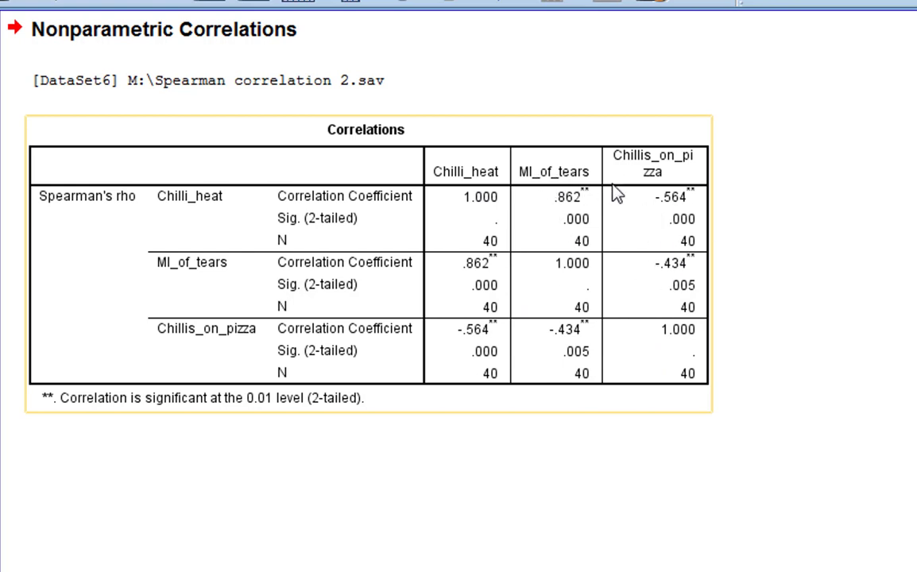
# Step: Examine the Spearman's rho matrix for the pairwise correlations among the three chilli variables
pyautogui.click(750, 266)
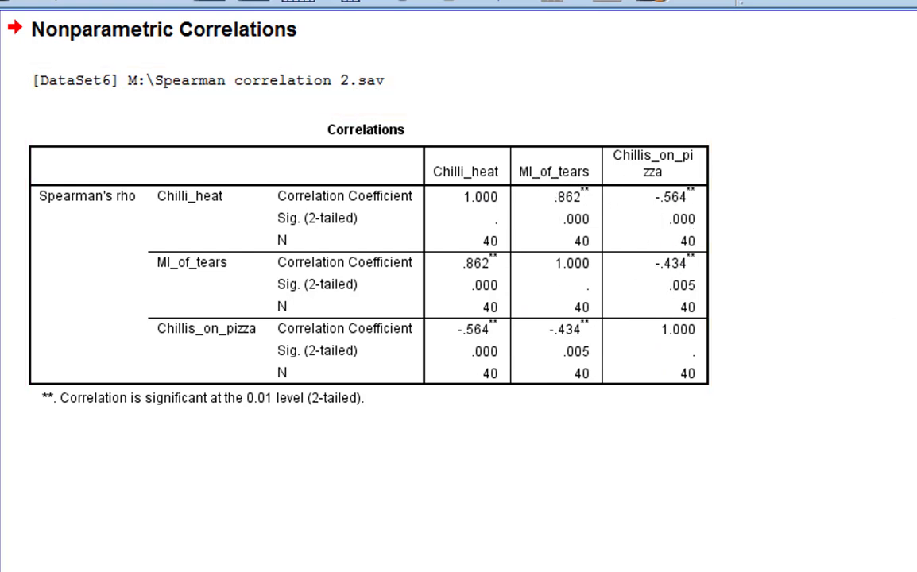
pyautogui.click(290, 127)
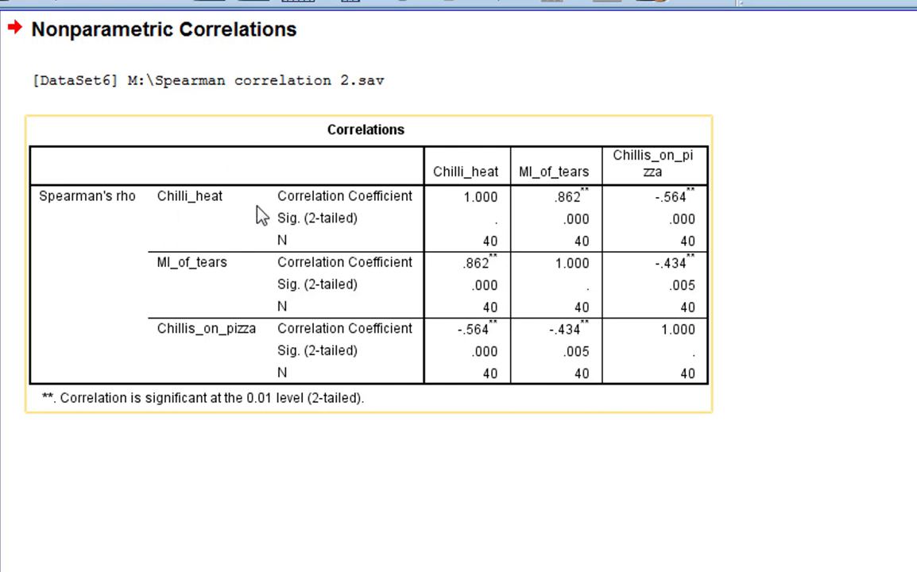